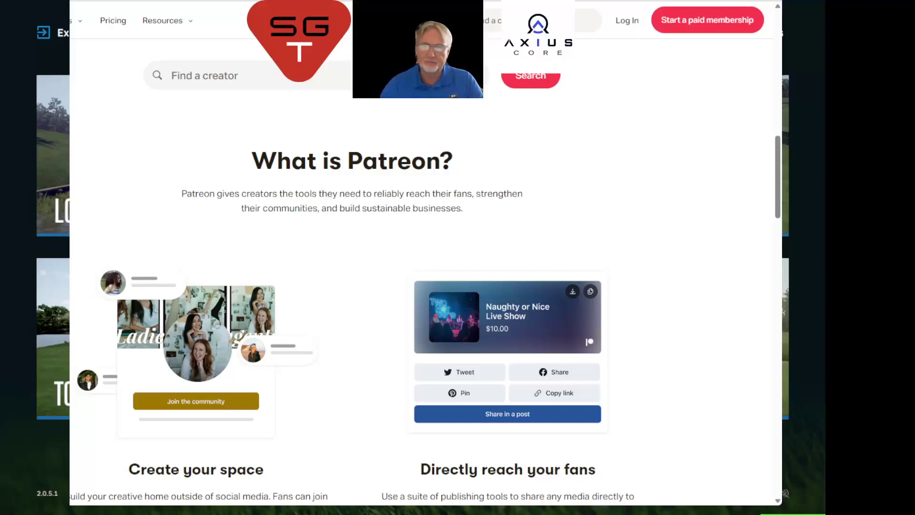
Step: Look over Patreon's home page and its sign-up page for starting a paid membership, and return to the home page
{"action": "scroll", "coordinate": [421, 272], "scroll_direction": "up", "scroll_amount": 3}
{"action": "scroll", "coordinate": [421, 271], "scroll_direction": "down", "scroll_amount": 3}
{"action": "scroll", "coordinate": [422, 271], "scroll_direction": "up", "scroll_amount": 3}
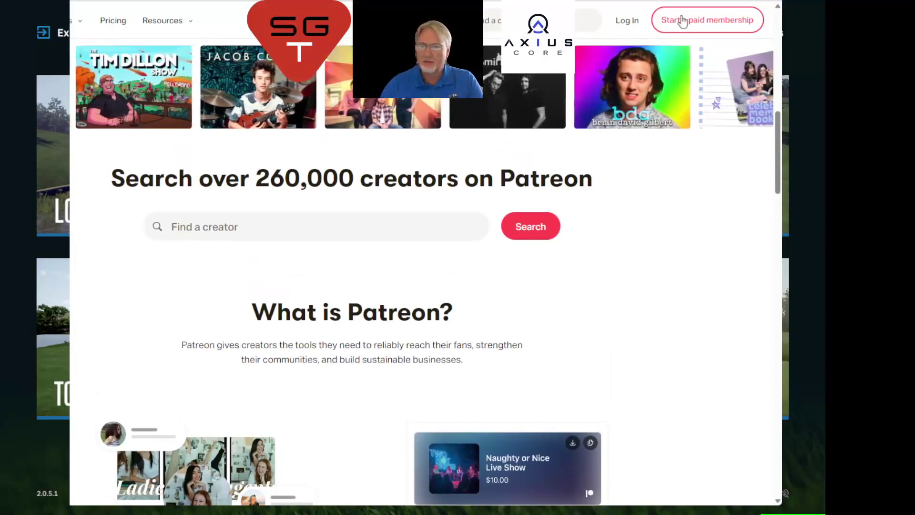
{"action": "left_click", "coordinate": [707, 19]}
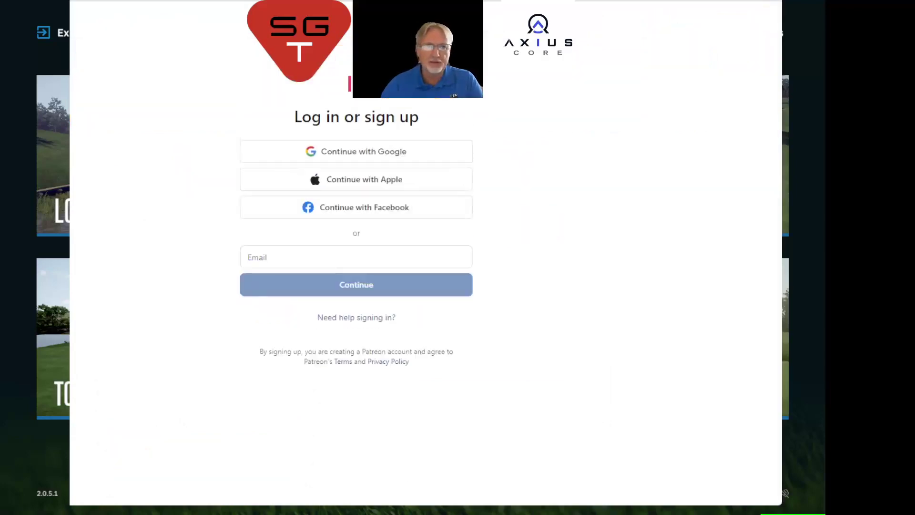
{"action": "key", "text": "alt+Left"}
Step: Log in to Patreon, search the creators for Tekbud, and open the Tekbud Designs page
{"action": "left_click", "coordinate": [627, 20]}
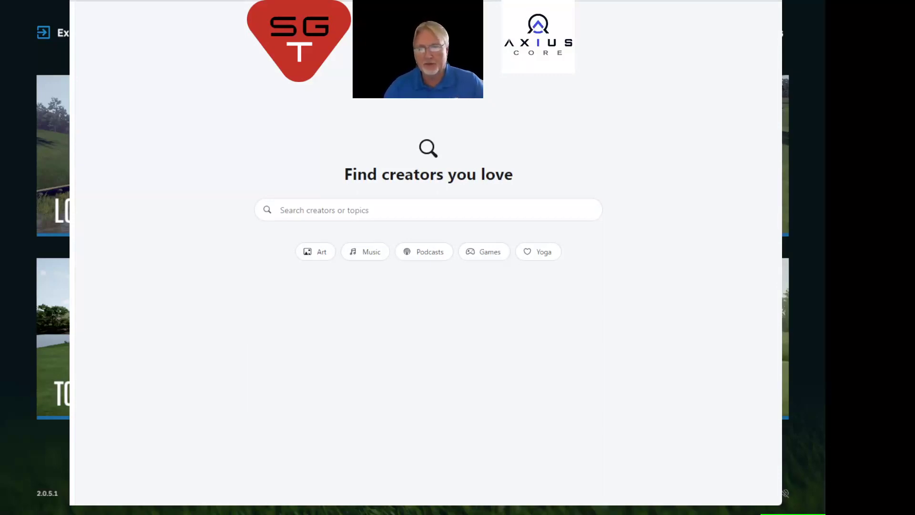
{"action": "left_click", "coordinate": [337, 211]}
{"action": "type", "text": "Te"}
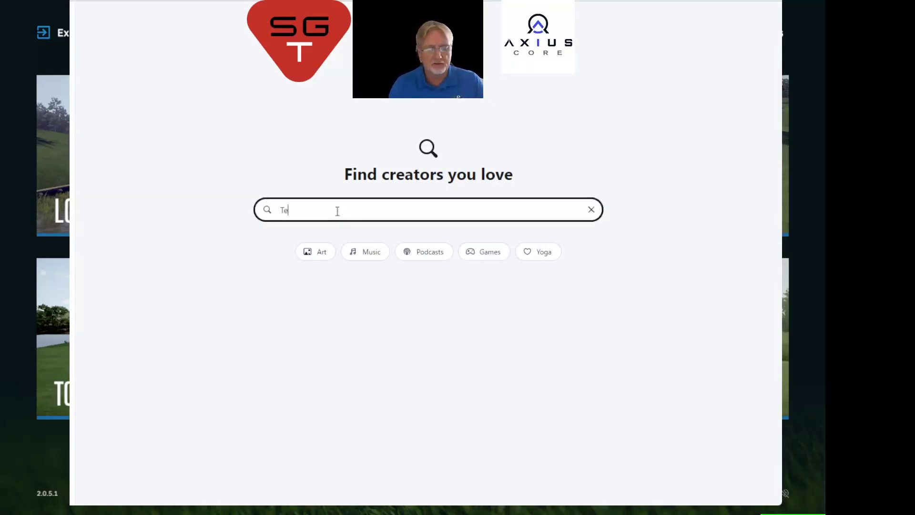
{"action": "type", "text": "kbud"}
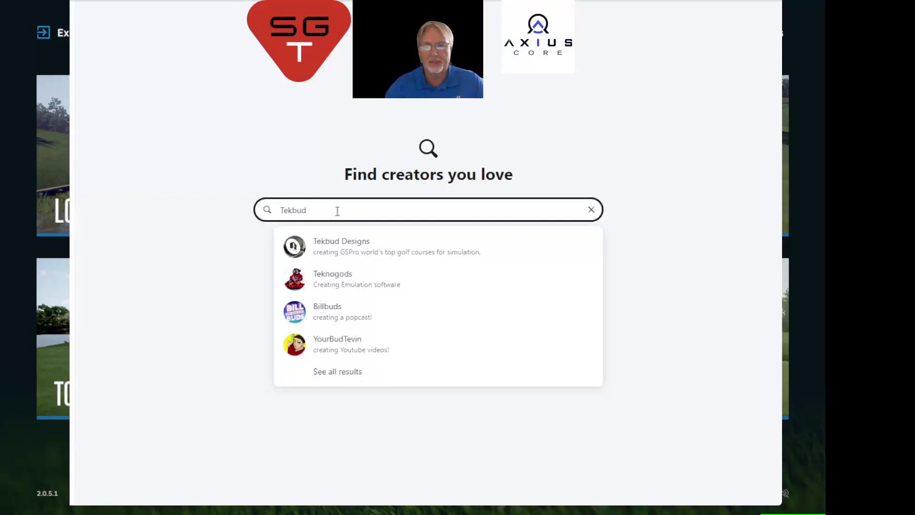
{"action": "left_click", "coordinate": [337, 254]}
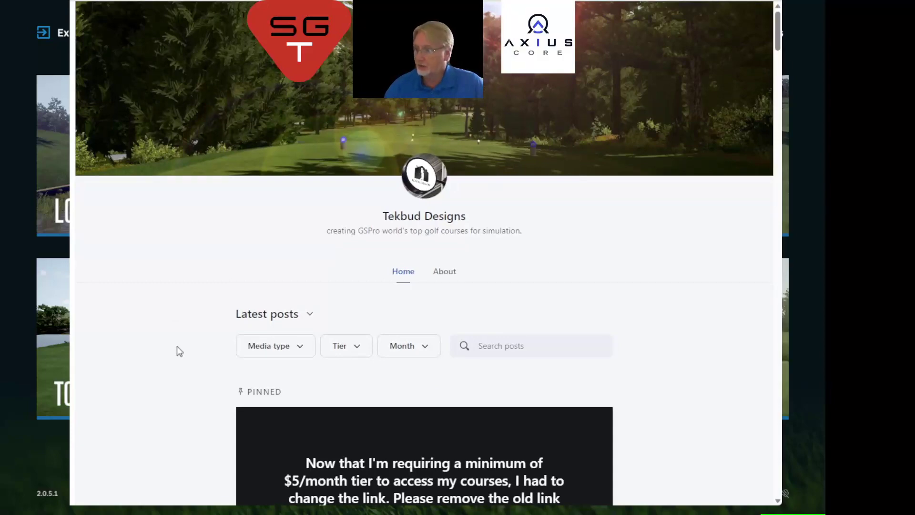
Step: Look through the latest Tekbud Designs posts and the pinned post about the course server link
{"action": "scroll", "coordinate": [177, 347], "scroll_direction": "down", "scroll_amount": 3}
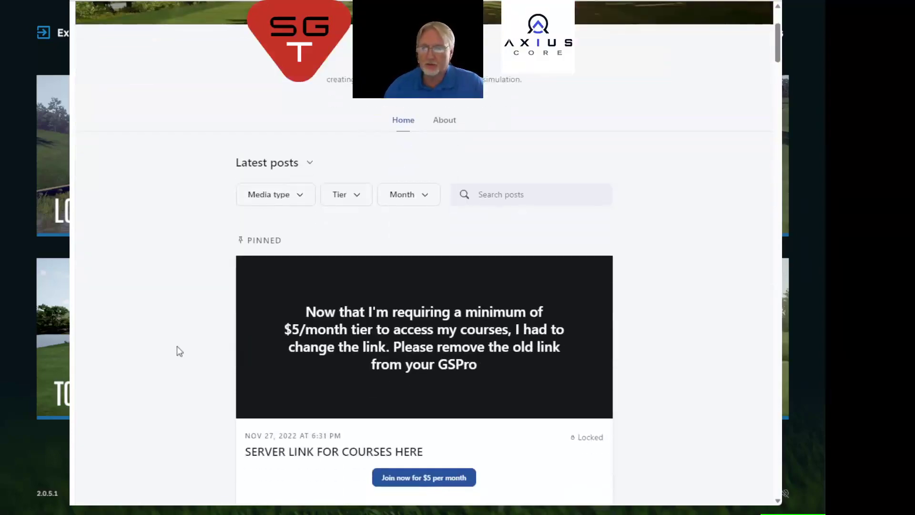
{"action": "scroll", "coordinate": [205, 341], "scroll_direction": "down", "scroll_amount": 3}
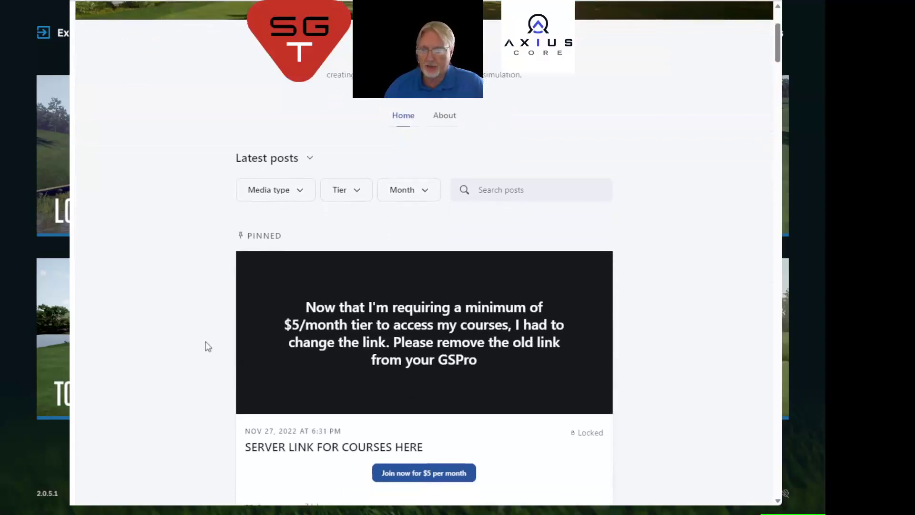
{"action": "scroll", "coordinate": [313, 337], "scroll_direction": "down", "scroll_amount": 2}
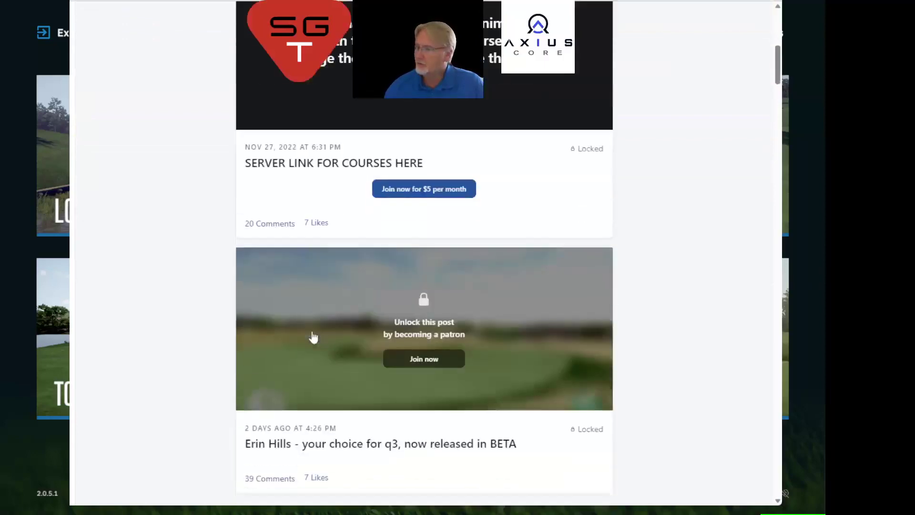
{"action": "scroll", "coordinate": [313, 337], "scroll_direction": "down", "scroll_amount": 8}
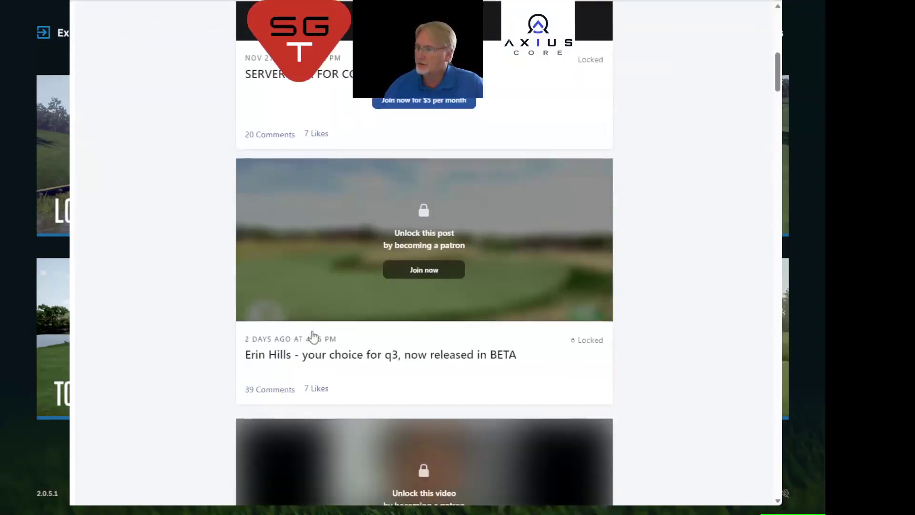
{"action": "scroll", "coordinate": [313, 336], "scroll_direction": "down", "scroll_amount": 4}
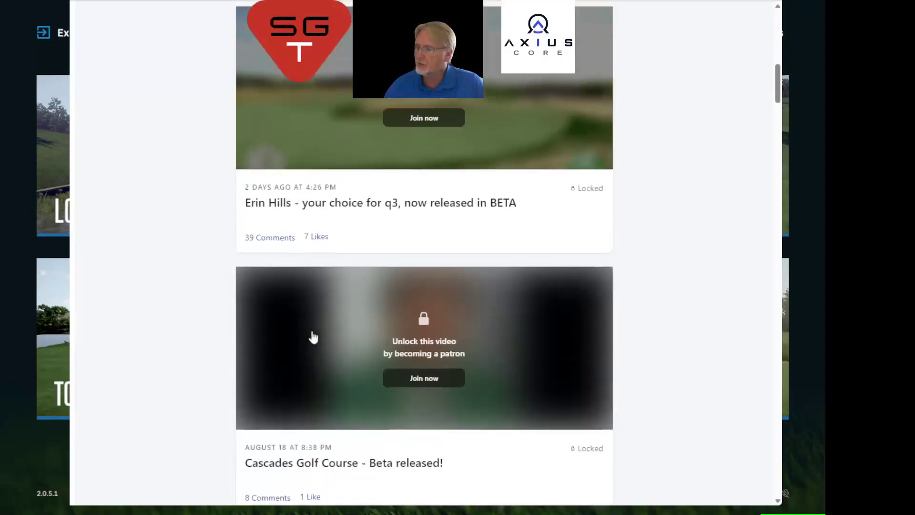
{"action": "scroll", "coordinate": [311, 337], "scroll_direction": "down", "scroll_amount": 3}
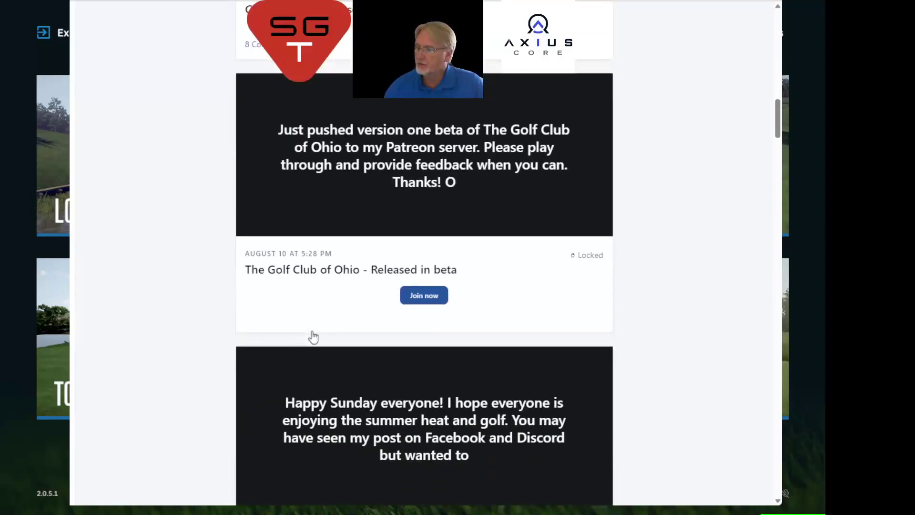
{"action": "scroll", "coordinate": [311, 336], "scroll_direction": "up", "scroll_amount": 4}
{"action": "scroll", "coordinate": [312, 337], "scroll_direction": "up", "scroll_amount": 5}
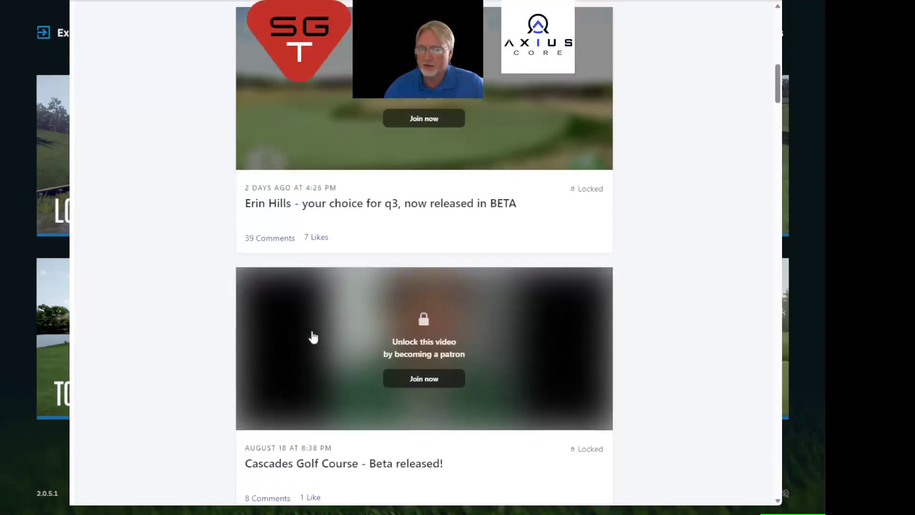
{"action": "scroll", "coordinate": [312, 336], "scroll_direction": "up", "scroll_amount": 10}
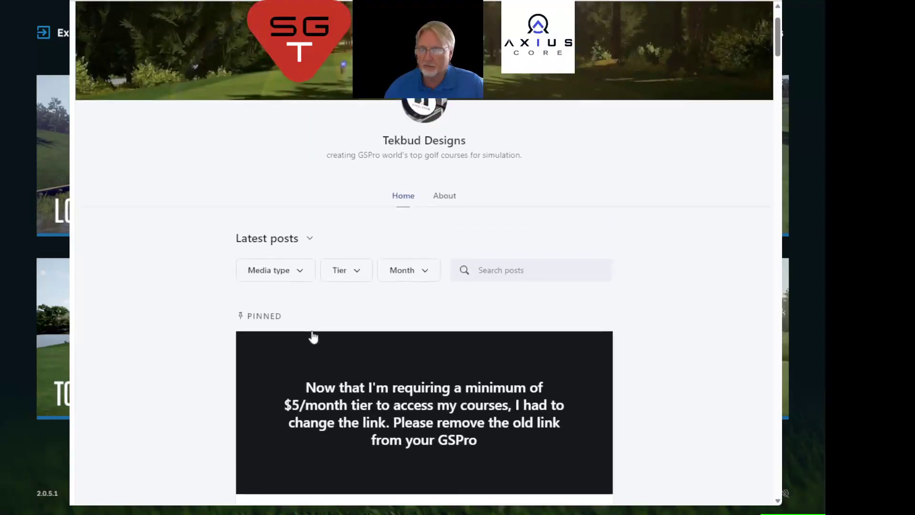
{"action": "scroll", "coordinate": [313, 337], "scroll_direction": "down", "scroll_amount": 2}
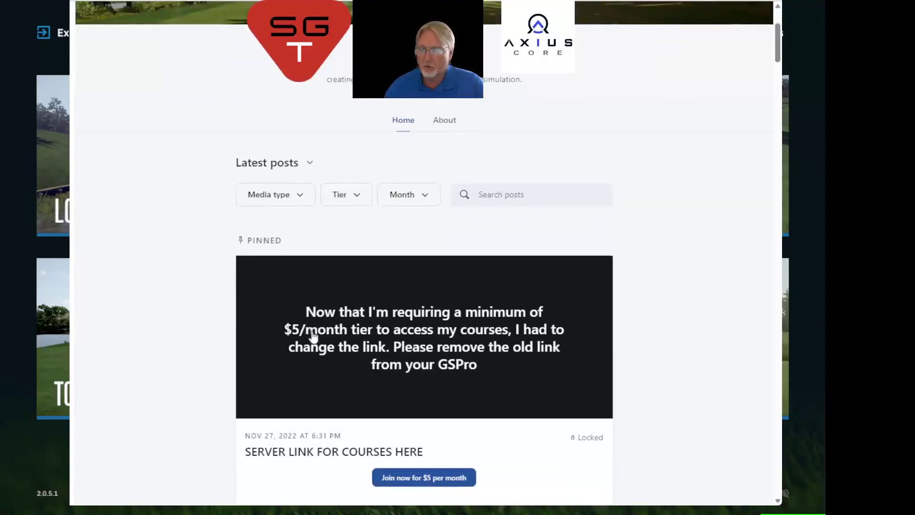
{"action": "scroll", "coordinate": [313, 337], "scroll_direction": "down", "scroll_amount": 2}
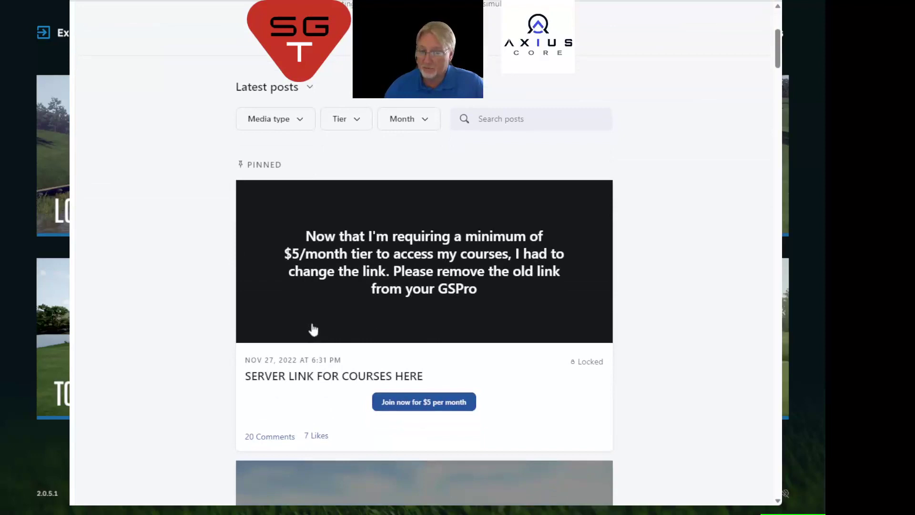
Step: Open the unlock offer for the pinned server link post and review all Tekbud Designs membership options
{"action": "left_click_drag", "start_coordinate": [243, 377], "coordinate": [451, 379]}
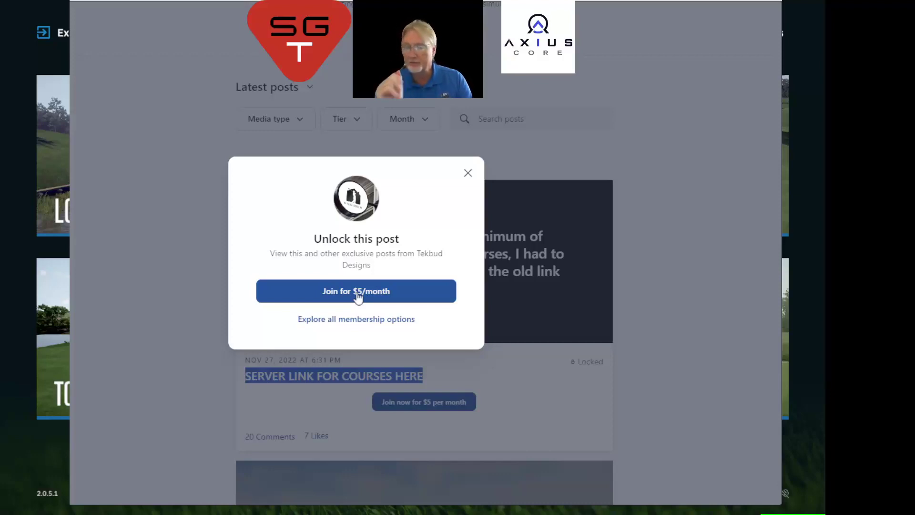
{"action": "left_click", "coordinate": [341, 324]}
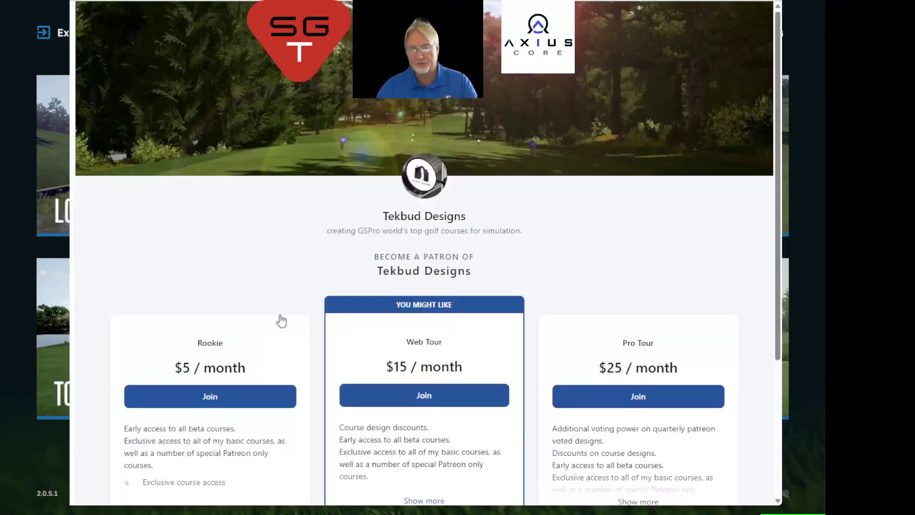
{"action": "scroll", "coordinate": [72, 338], "scroll_direction": "down", "scroll_amount": 3}
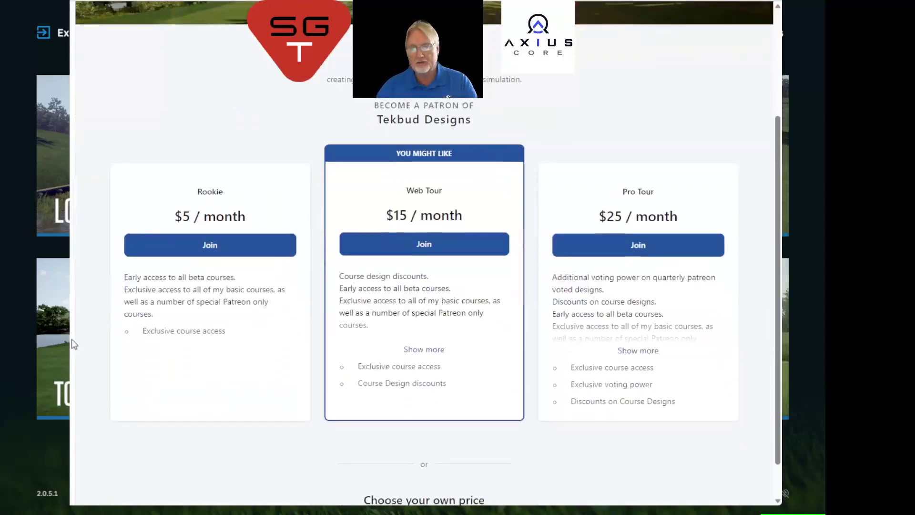
{"action": "scroll", "coordinate": [72, 339], "scroll_direction": "down", "scroll_amount": 1}
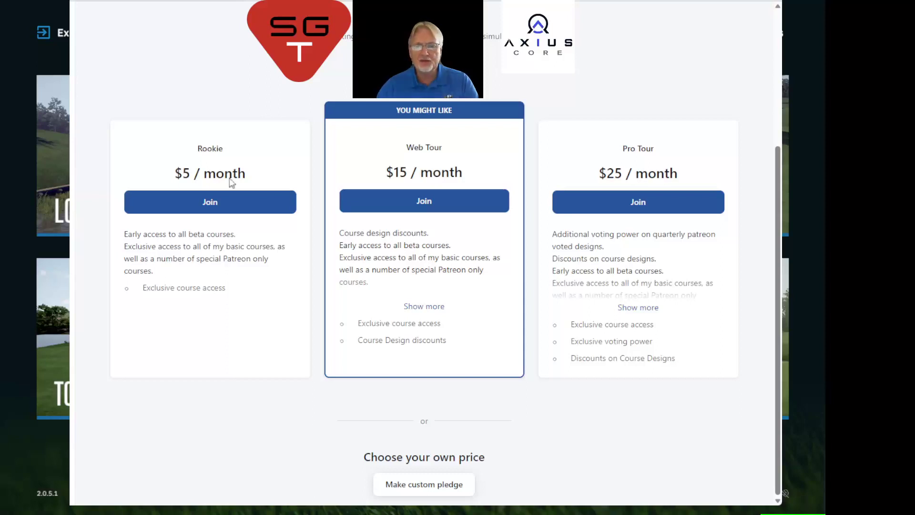
Step: Return to the Tekbud Designs posts and open the pinned SERVER LINK FOR COURSES HERE post
{"action": "key", "text": "alt+Left"}
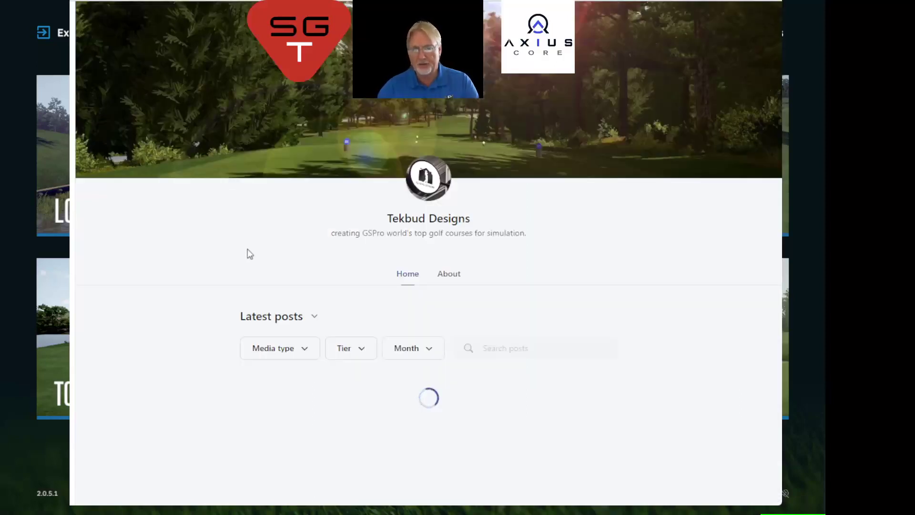
{"action": "scroll", "coordinate": [248, 255], "scroll_direction": "down", "scroll_amount": 5}
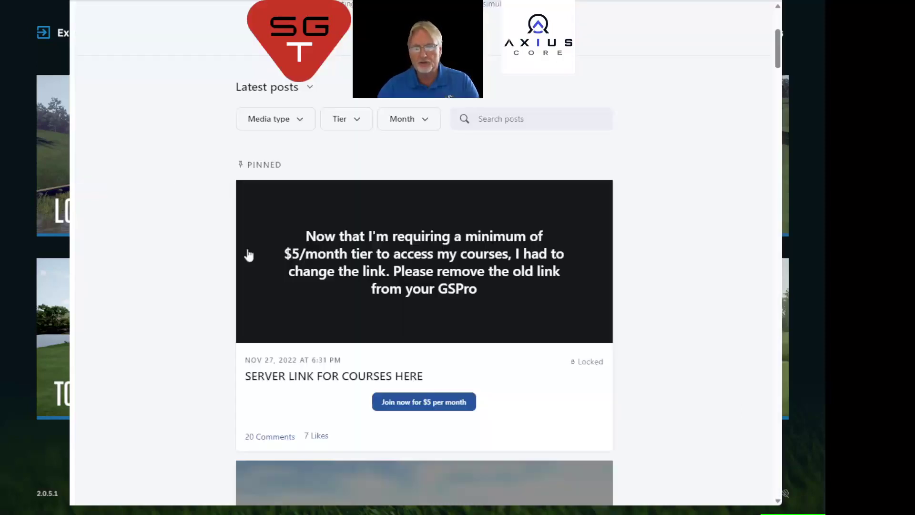
{"action": "left_click", "coordinate": [370, 379]}
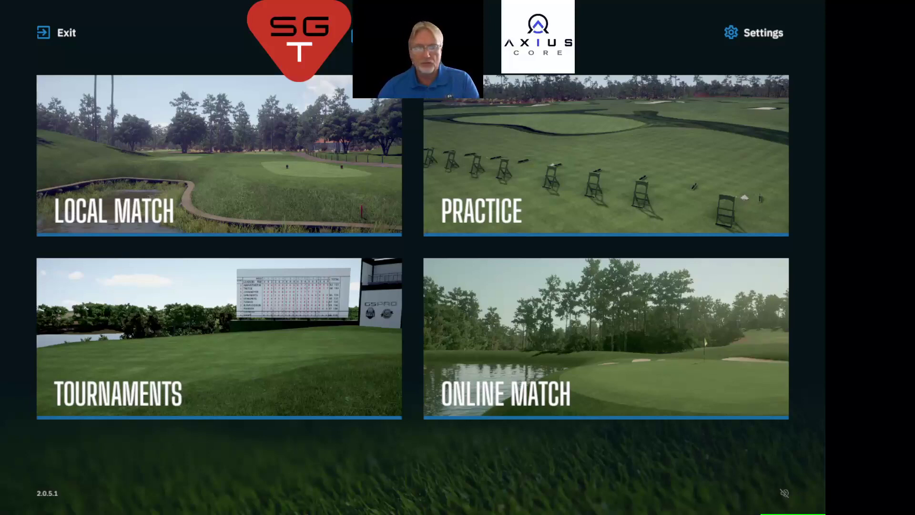
Step: Switch to GSPro, open the course servers from the local match course selection, and add the creator's server URL
{"action": "left_click", "coordinate": [190, 153]}
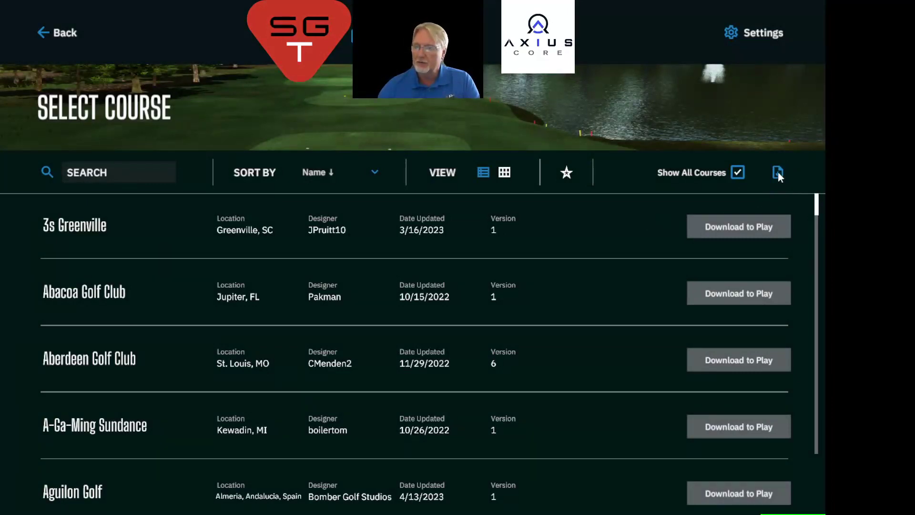
{"action": "left_click", "coordinate": [778, 172]}
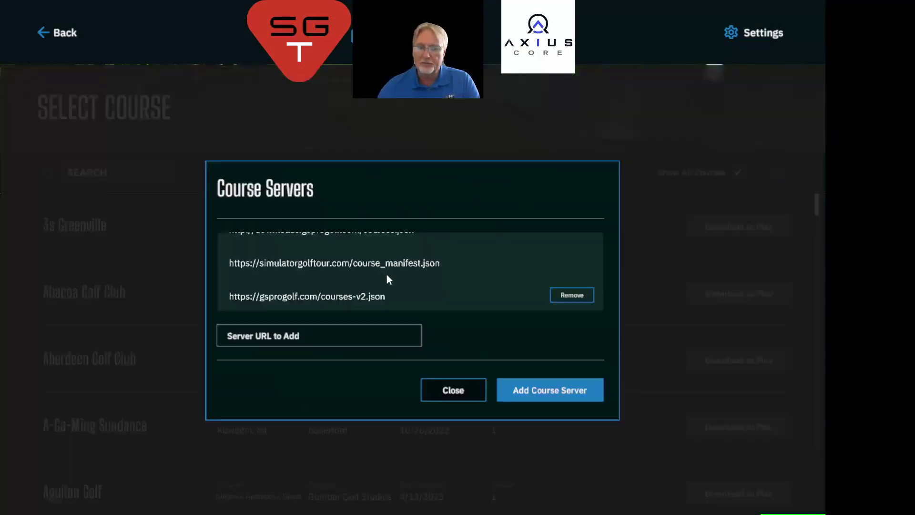
{"action": "scroll", "coordinate": [387, 279], "scroll_direction": "up", "scroll_amount": 2}
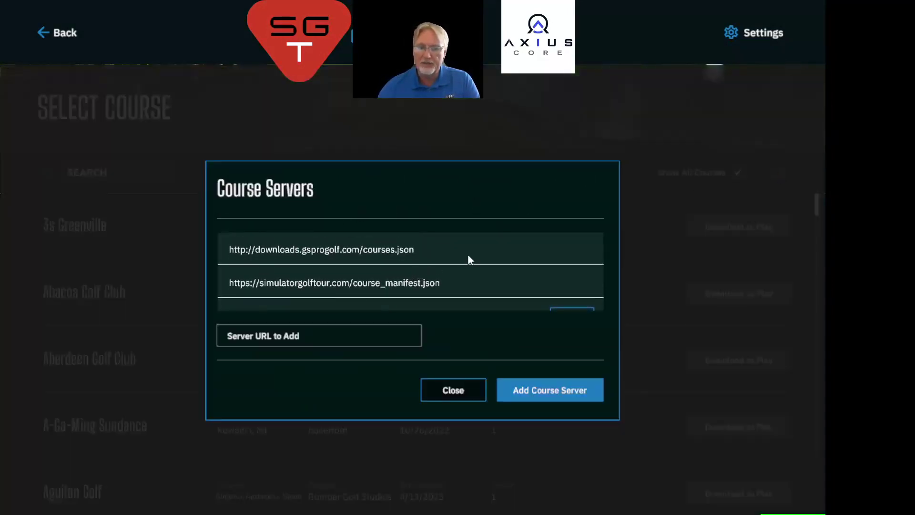
{"action": "scroll", "coordinate": [448, 247], "scroll_direction": "down", "scroll_amount": 2}
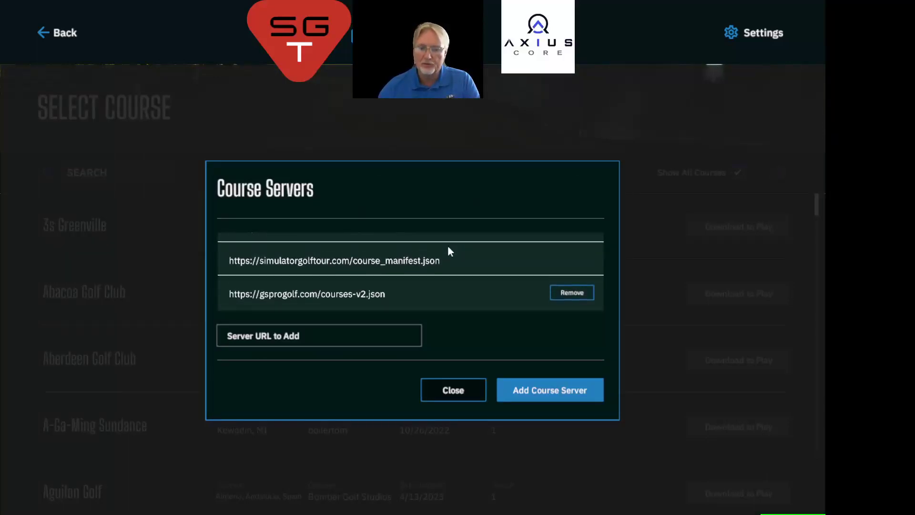
{"action": "left_click", "coordinate": [304, 336]}
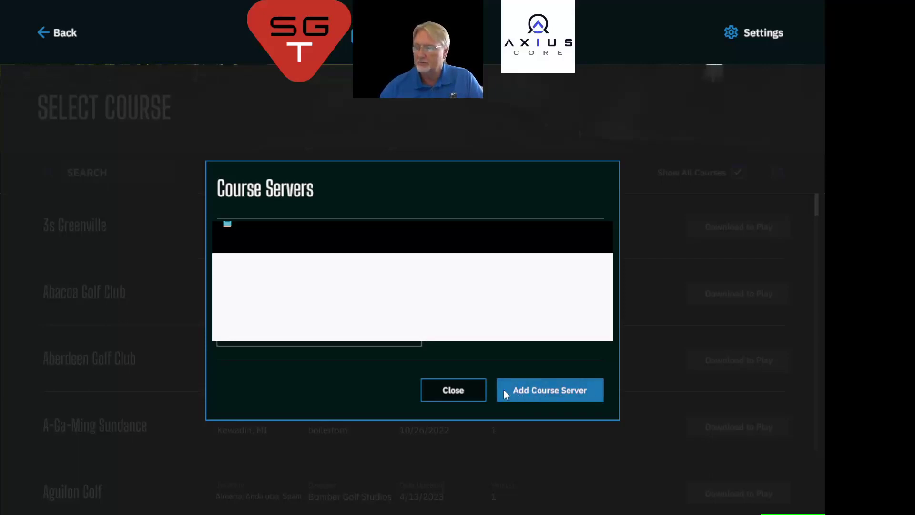
{"action": "left_click", "coordinate": [461, 391]}
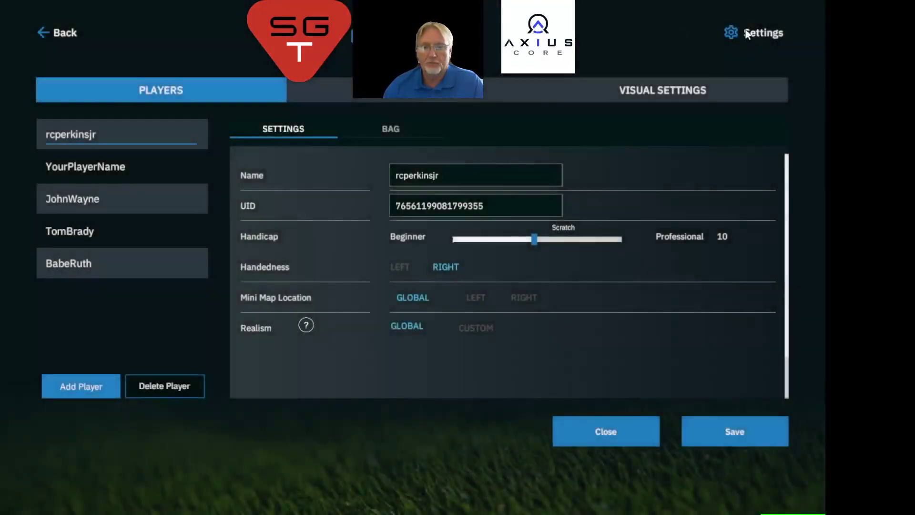
Step: Clear the course cache, reload the courses in the GSPro settings, and save
{"action": "left_click", "coordinate": [408, 98]}
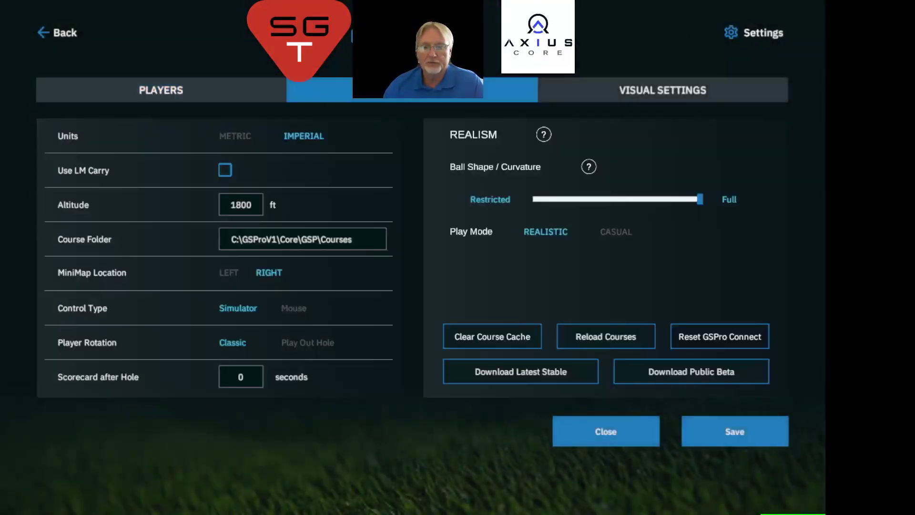
{"action": "left_click", "coordinate": [491, 336]}
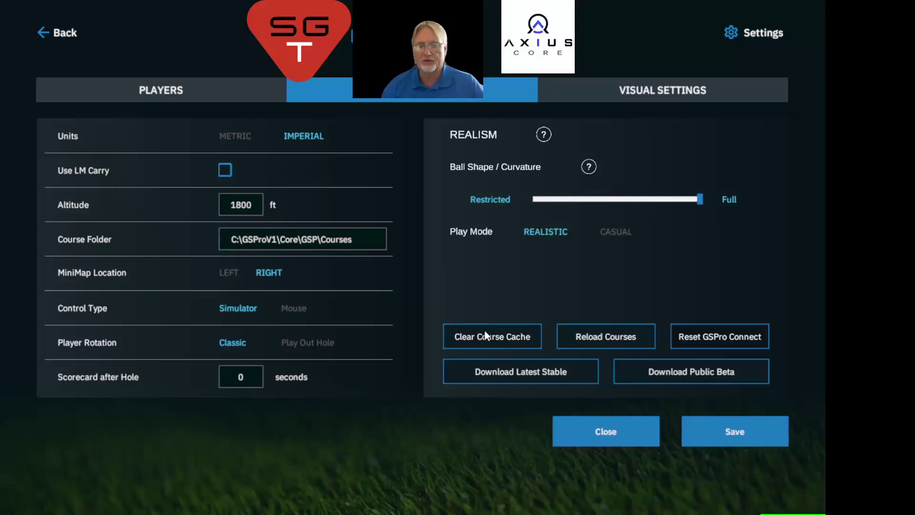
{"action": "left_click", "coordinate": [599, 335]}
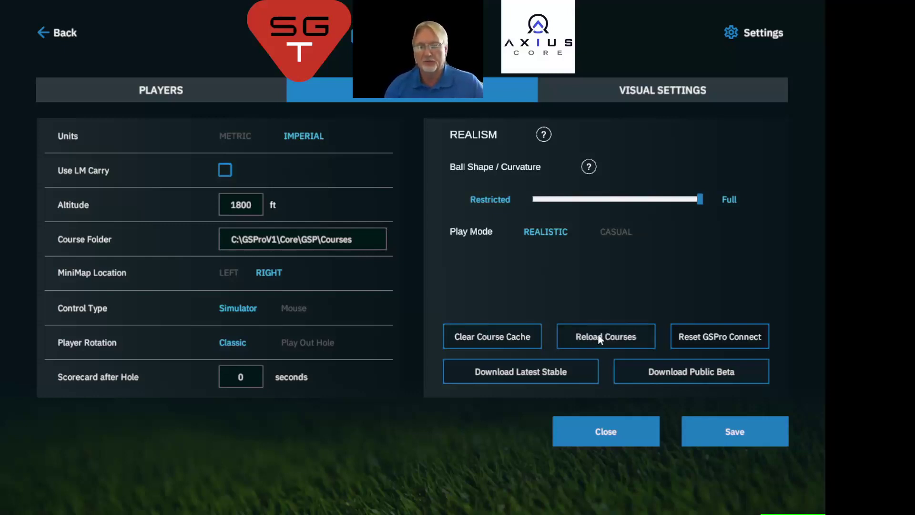
{"action": "left_click", "coordinate": [737, 431]}
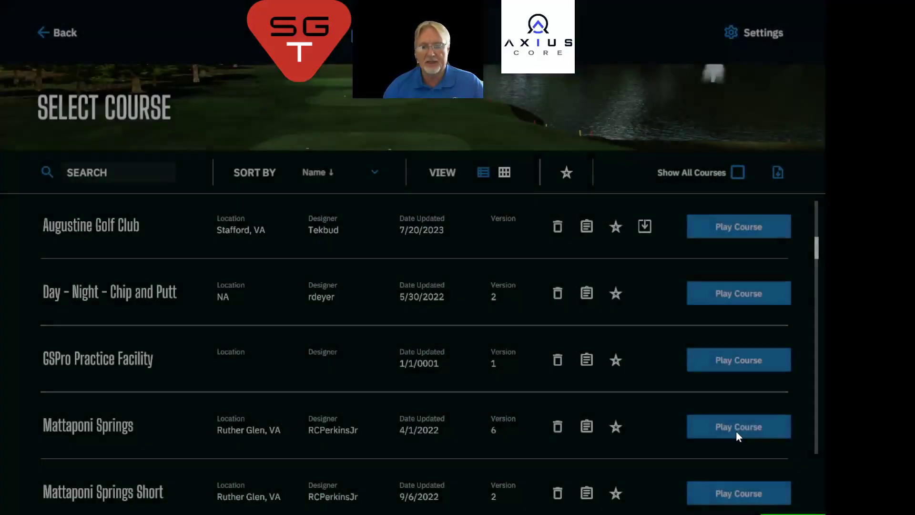
Step: Show all courses in the course selection and sort them by Availability ↓
{"action": "left_click", "coordinate": [737, 172]}
{"action": "left_click", "coordinate": [331, 173]}
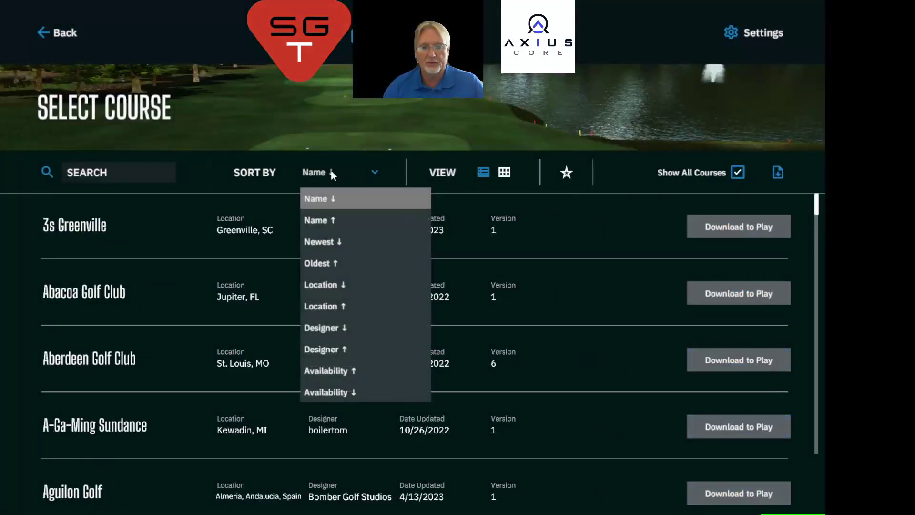
{"action": "left_click", "coordinate": [356, 394]}
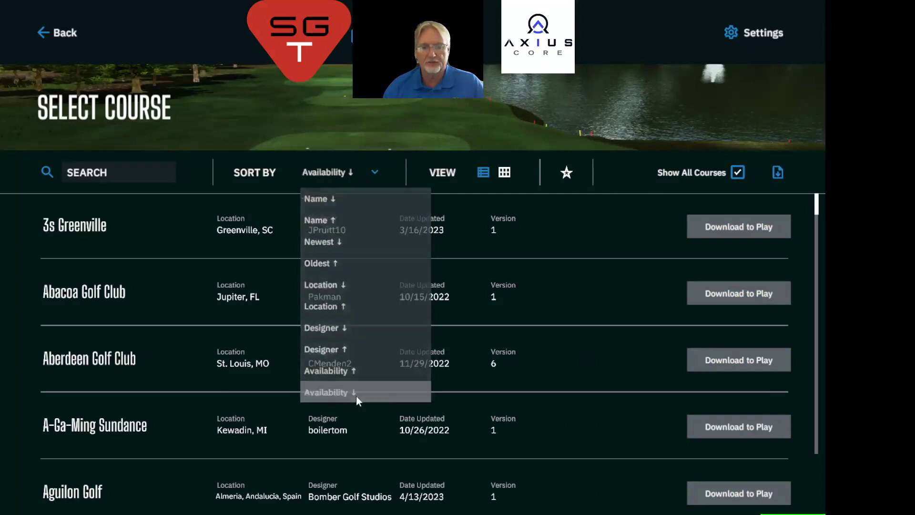
Step: Switch to the Tekbud Designs Patreon page and look through the recent posts for the names of released courses
{"action": "left_click", "coordinate": [139, 171]}
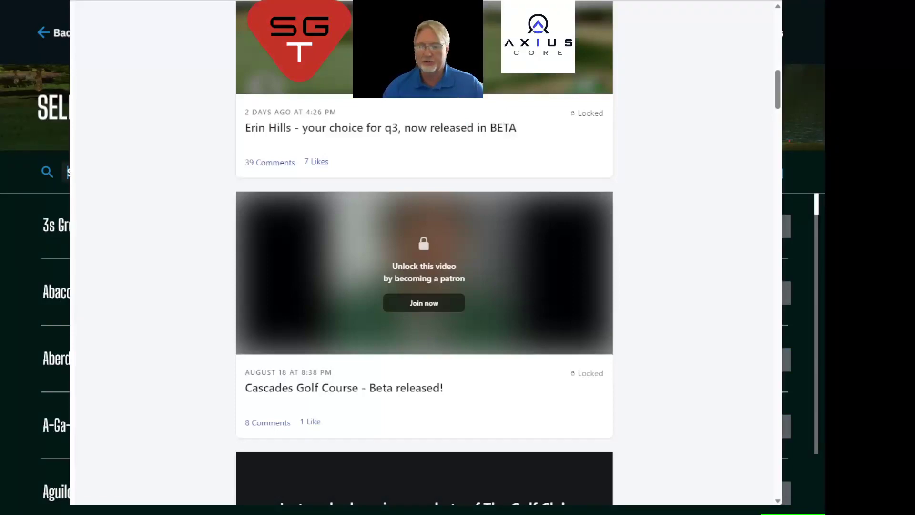
{"action": "scroll", "coordinate": [555, 317], "scroll_direction": "down", "scroll_amount": 6}
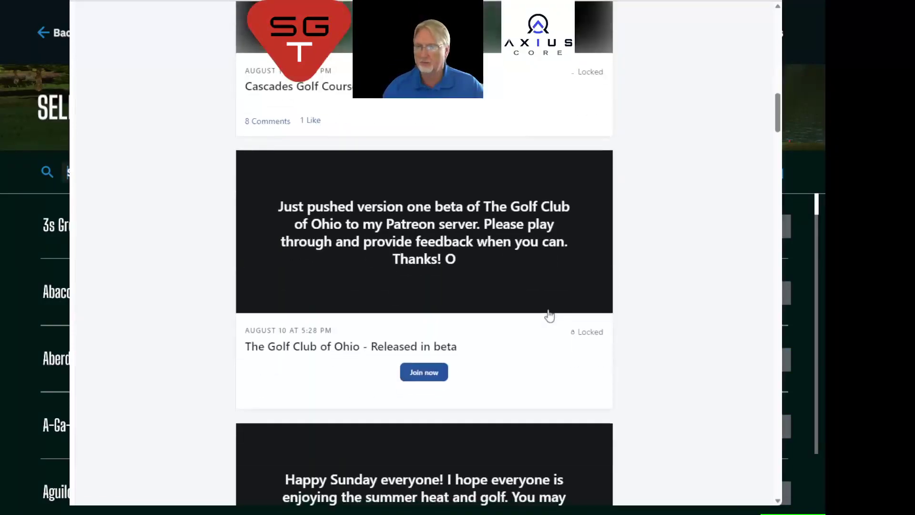
{"action": "scroll", "coordinate": [548, 316], "scroll_direction": "up", "scroll_amount": 10}
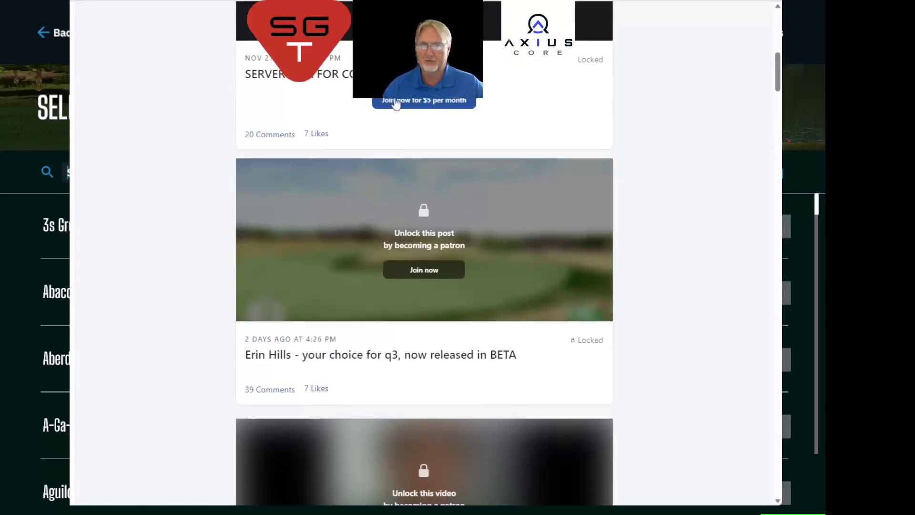
Step: Return to GSPro, search the course list for "erin", and download Tekbud's Erin Hills course
{"action": "key", "text": "alt+Tab"}
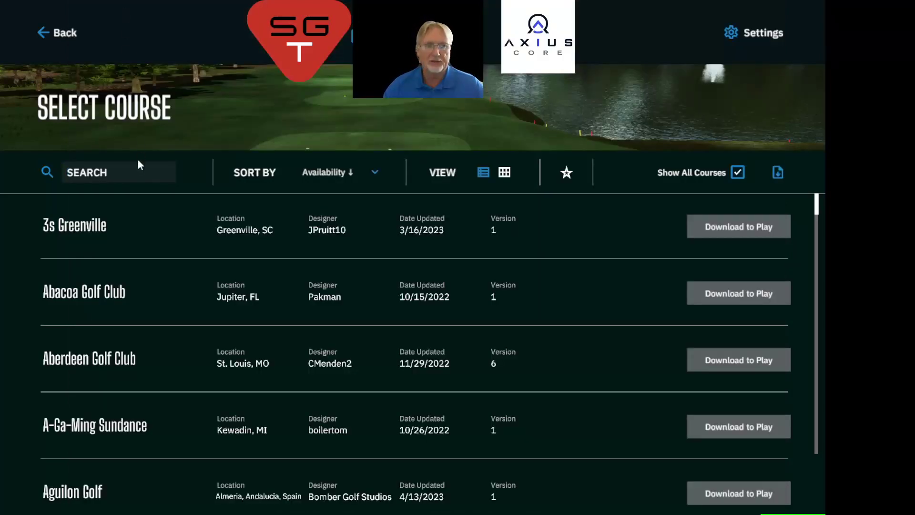
{"action": "type", "text": "erin"}
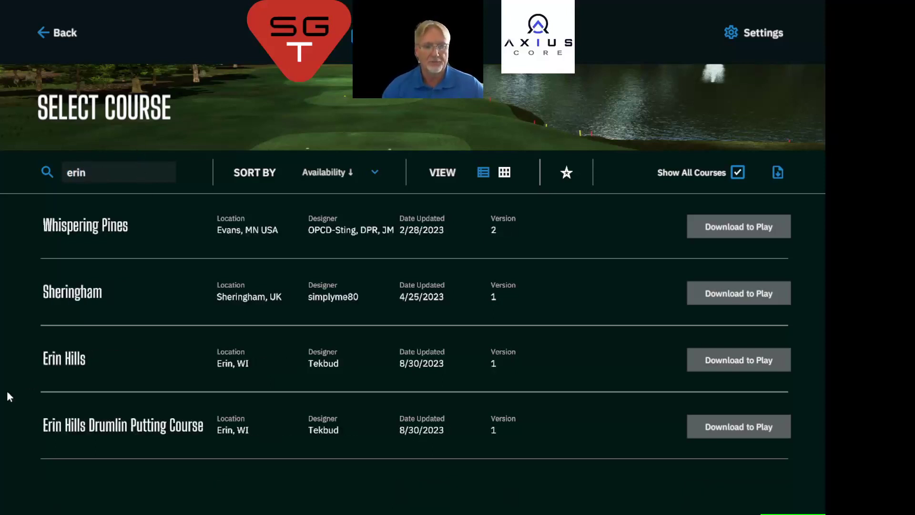
{"action": "left_click", "coordinate": [753, 361]}
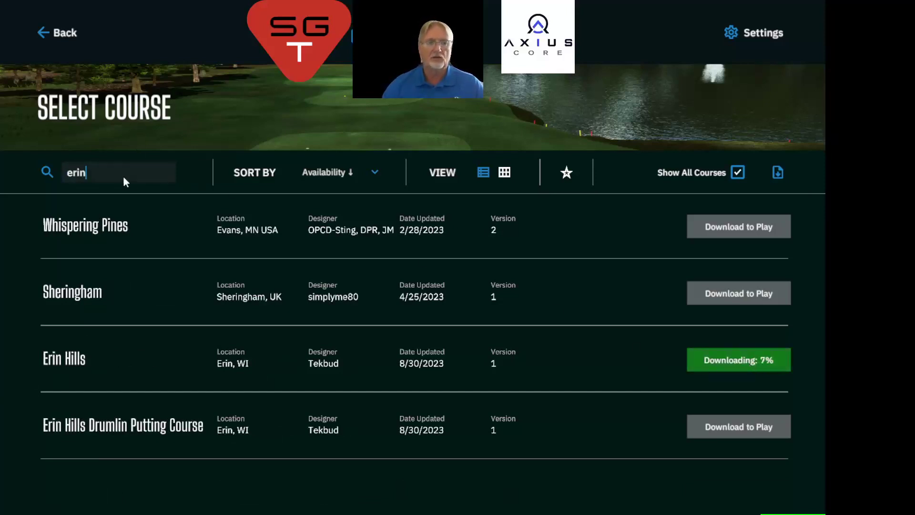
Step: Search the course list for "cascad" to look up the Cascades Golf Course, and clear the search again
{"action": "key", "text": "BackSpace"}
{"action": "key", "text": "BackSpace"}
{"action": "key", "text": "BackSpace"}
{"action": "key", "text": "BackSpace"}
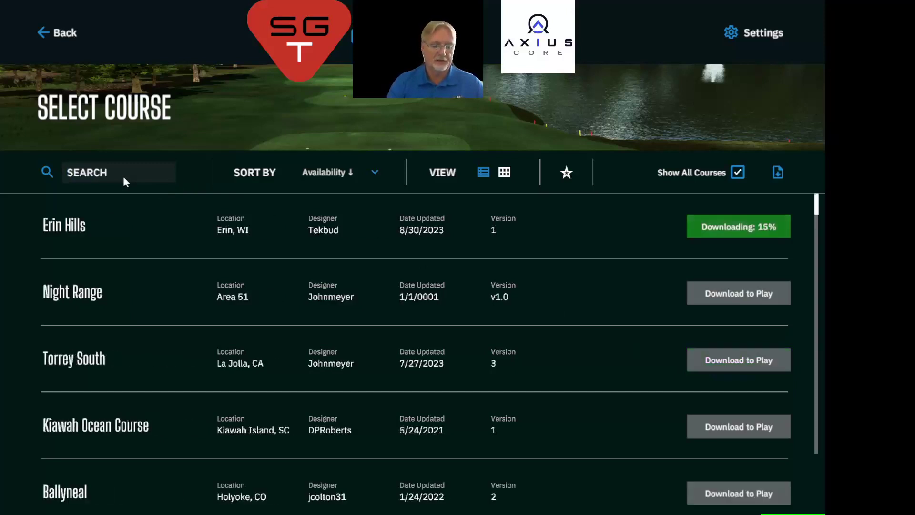
{"action": "type", "text": "cascad"}
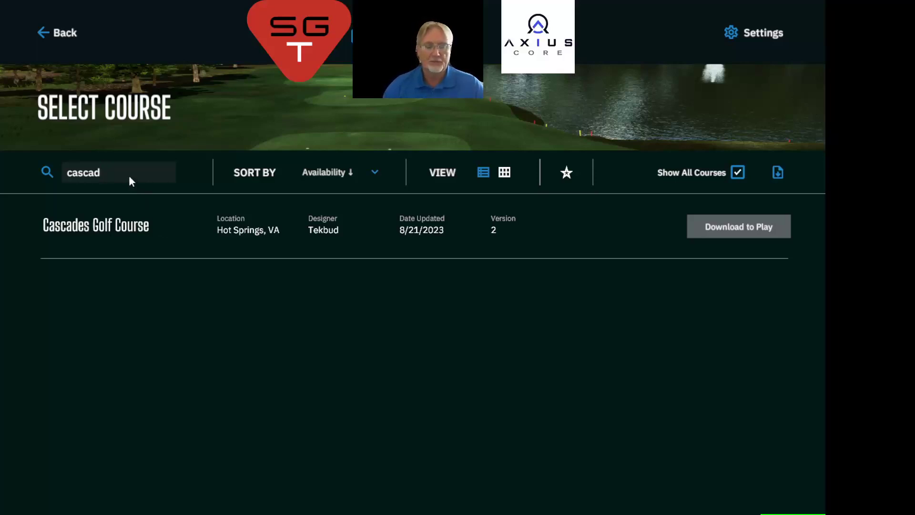
{"action": "key", "text": "BackSpace"}
{"action": "key", "text": "BackSpace"}
{"action": "key", "text": "BackSpace"}
{"action": "key", "text": "BackSpace"}
{"action": "key", "text": "BackSpace"}
{"action": "key", "text": "BackSpace"}
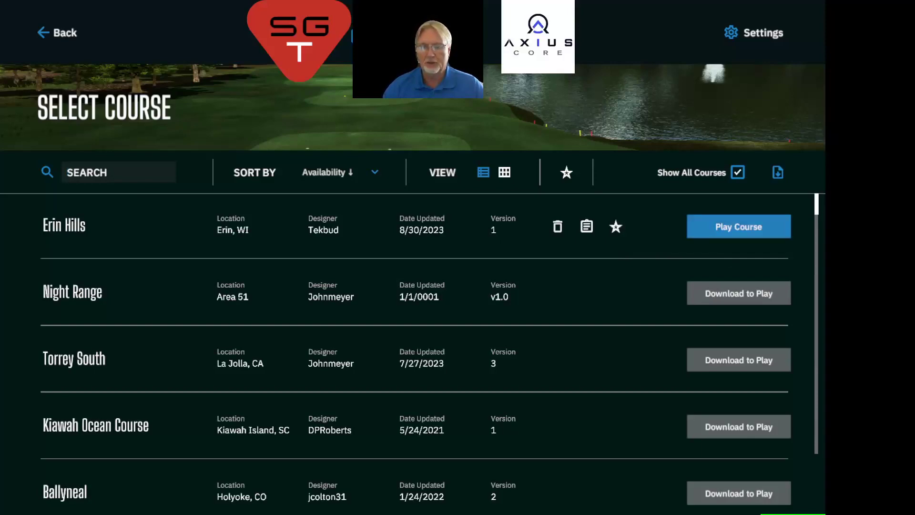
Step: Start a Stroke Play round on Erin Hills with the existing match settings and aim at a nearby point on the first tee
{"action": "left_click", "coordinate": [714, 227]}
{"action": "left_click", "coordinate": [393, 97]}
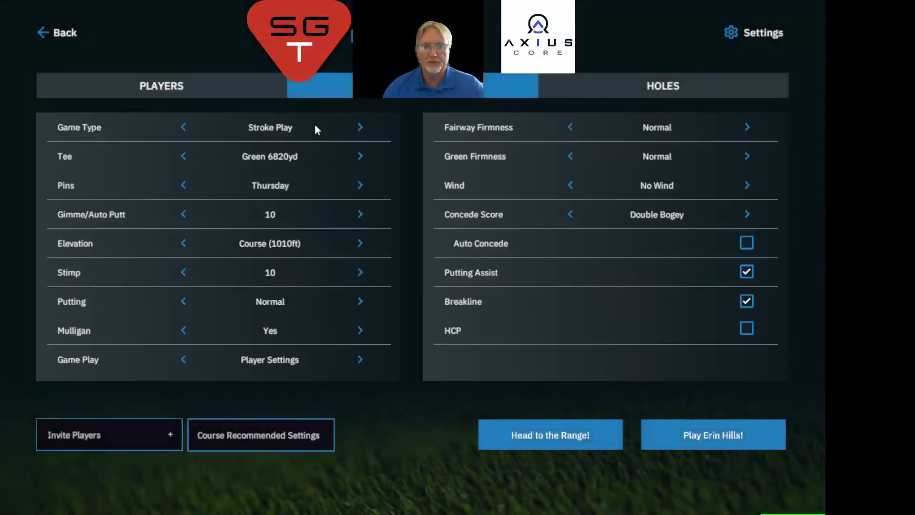
{"action": "left_click", "coordinate": [709, 436]}
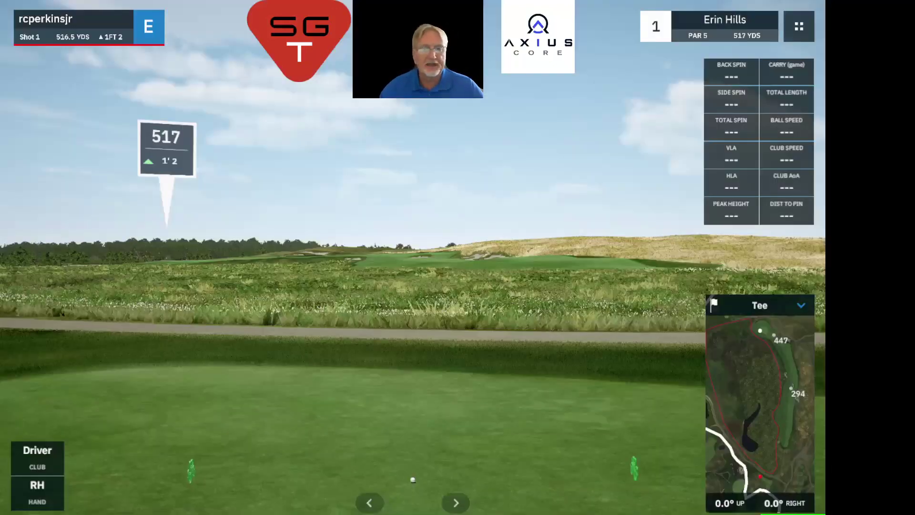
{"action": "left_click", "coordinate": [637, 411]}
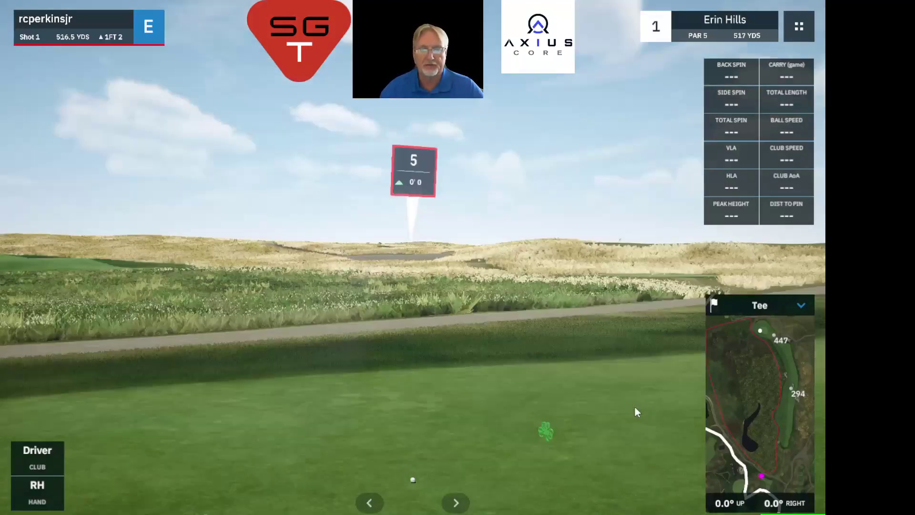